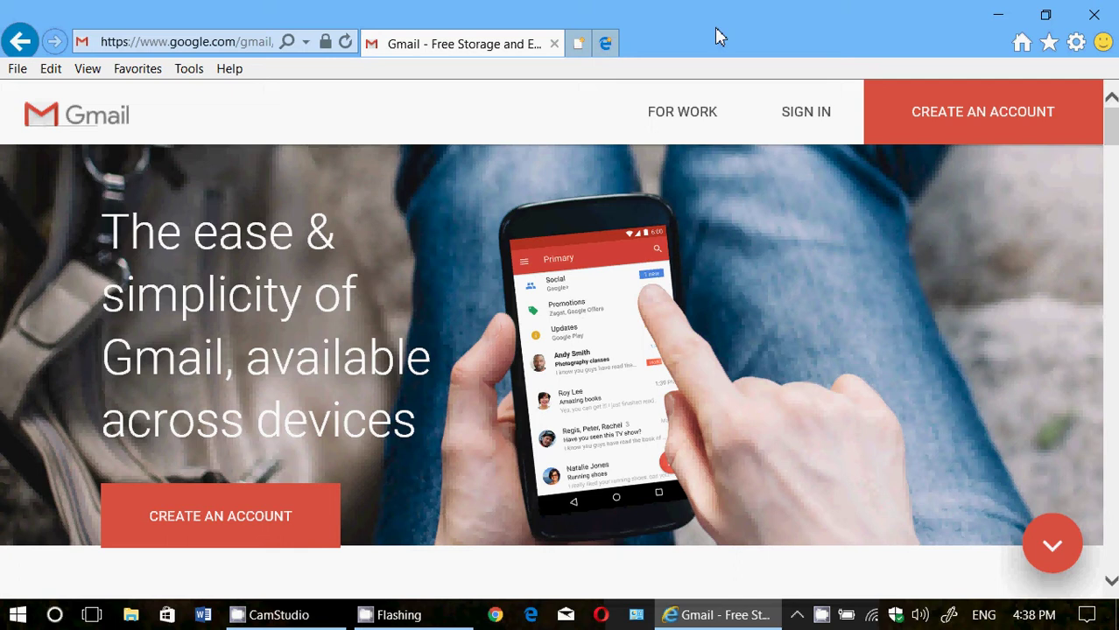
# - Load google.ca from the address bar and go to Gmail's Create your Google Account form
pyautogui.click(166, 42)
pyautogui.write('google.ca/')
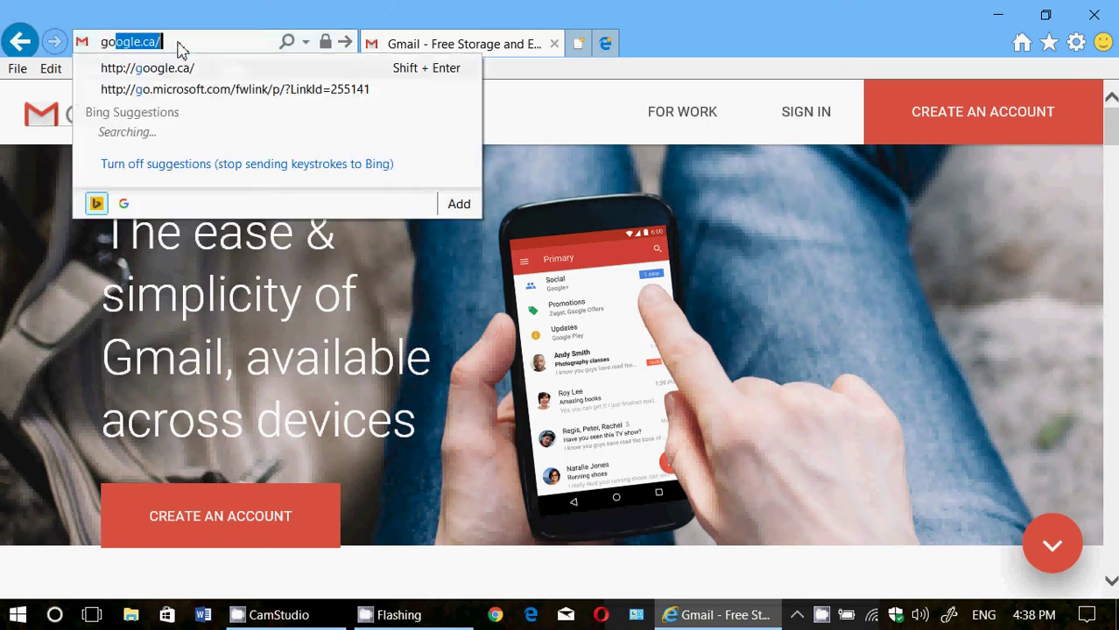
pyautogui.press('Return')
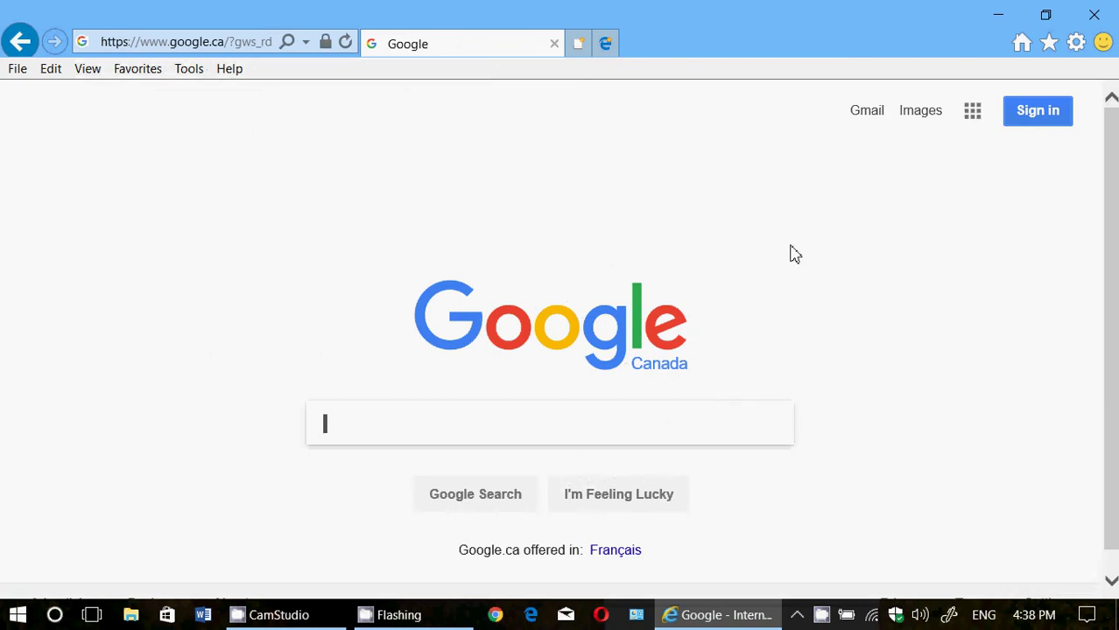
pyautogui.click(866, 112)
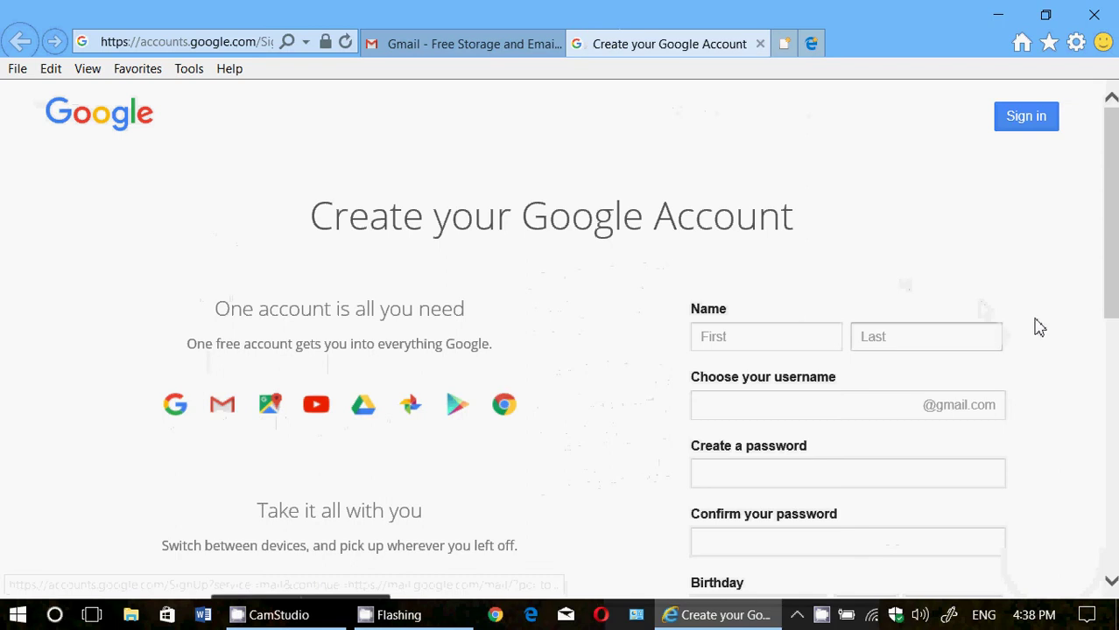
# - Enter the first-choice username and let Google check it, which shows it is already taken
pyautogui.scroll(-1, 1079, 391)
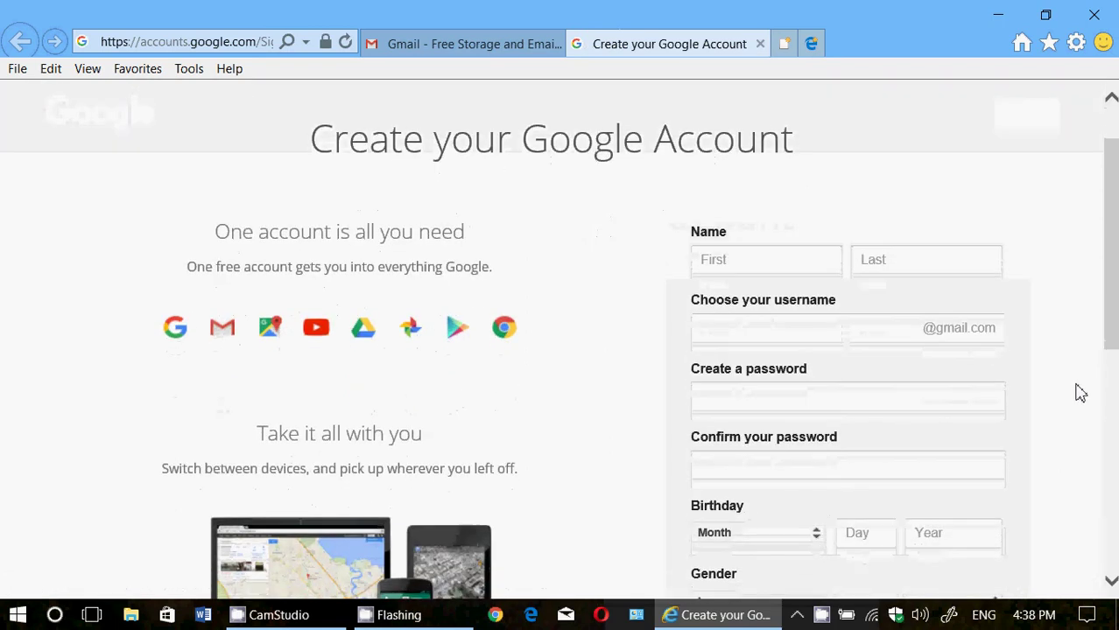
pyautogui.scroll(-1, 1079, 392)
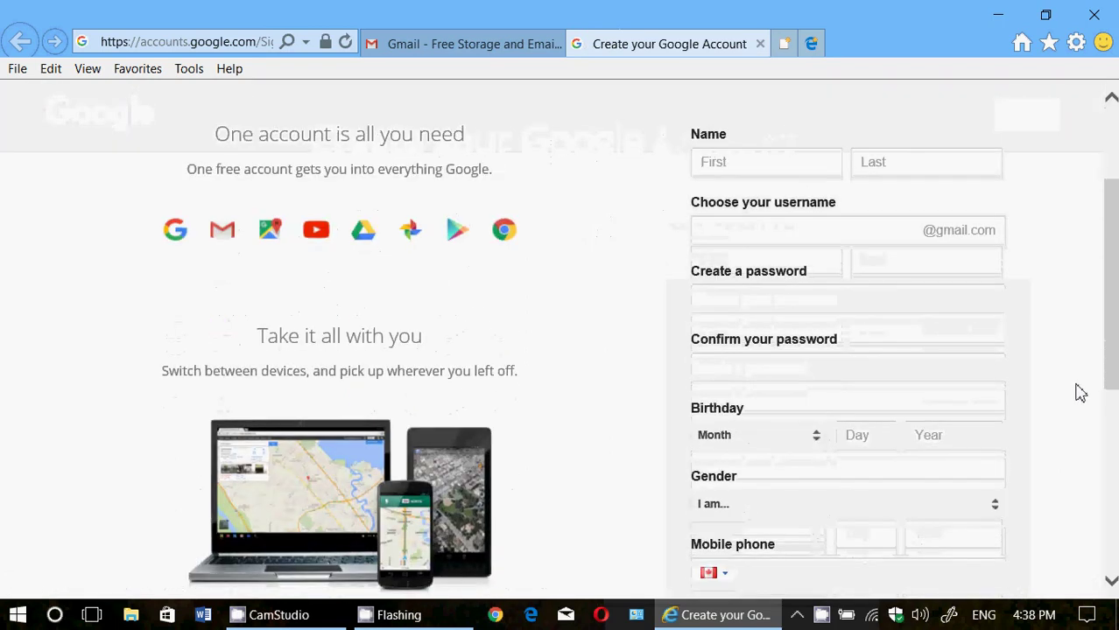
pyautogui.click(773, 231)
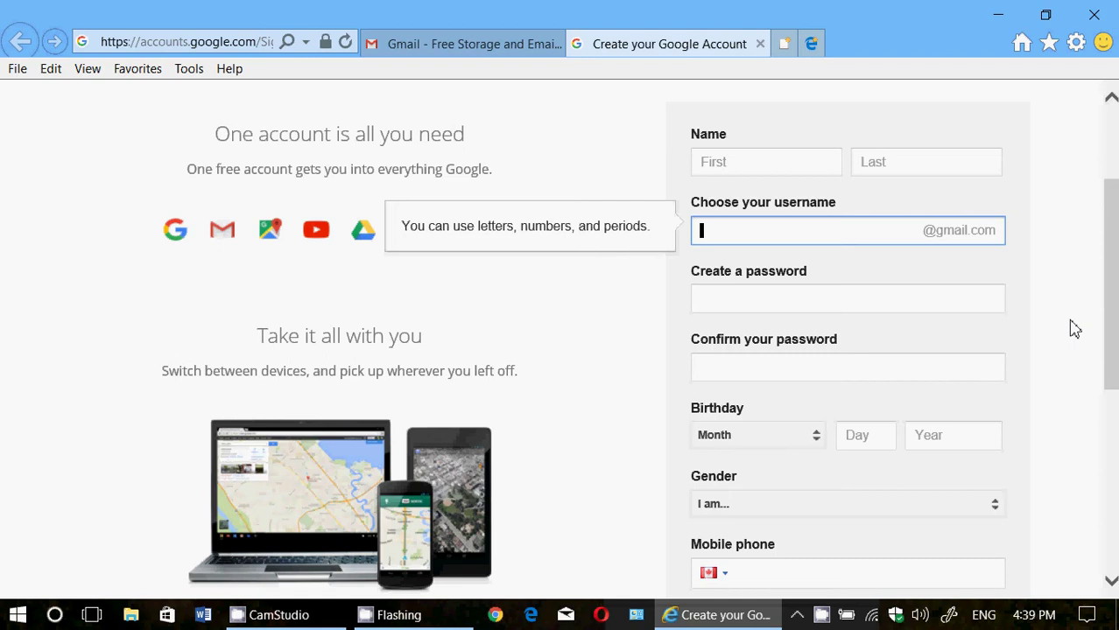
pyautogui.write('purplemonster')
pyautogui.click(915, 273)
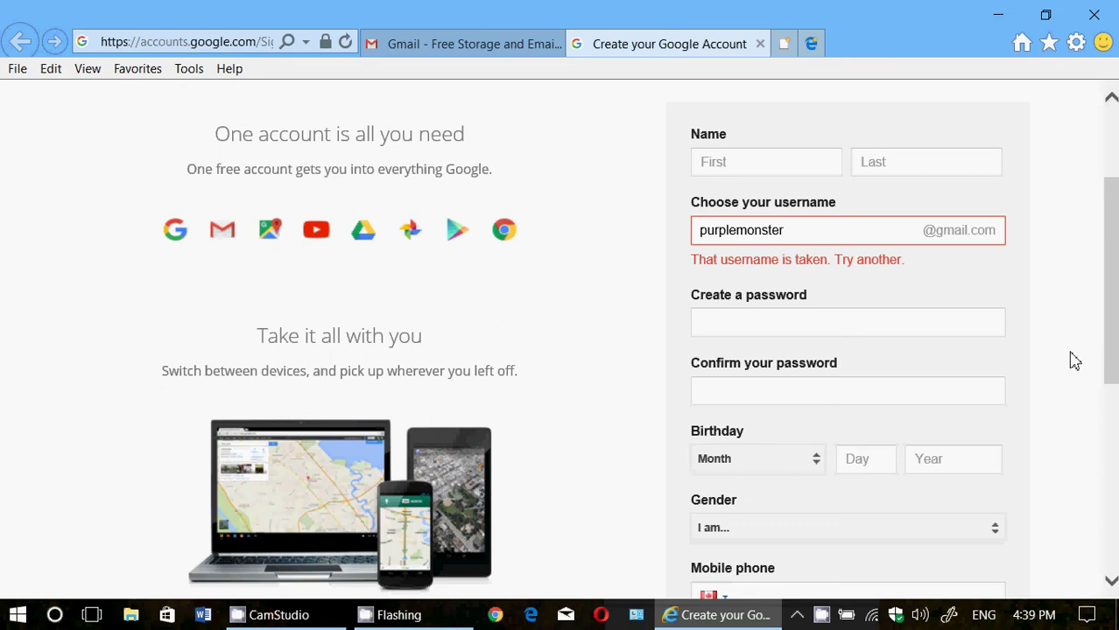
# - Try the username with 2017 appended, then clear it and type a longer replacement username
pyautogui.click(826, 231)
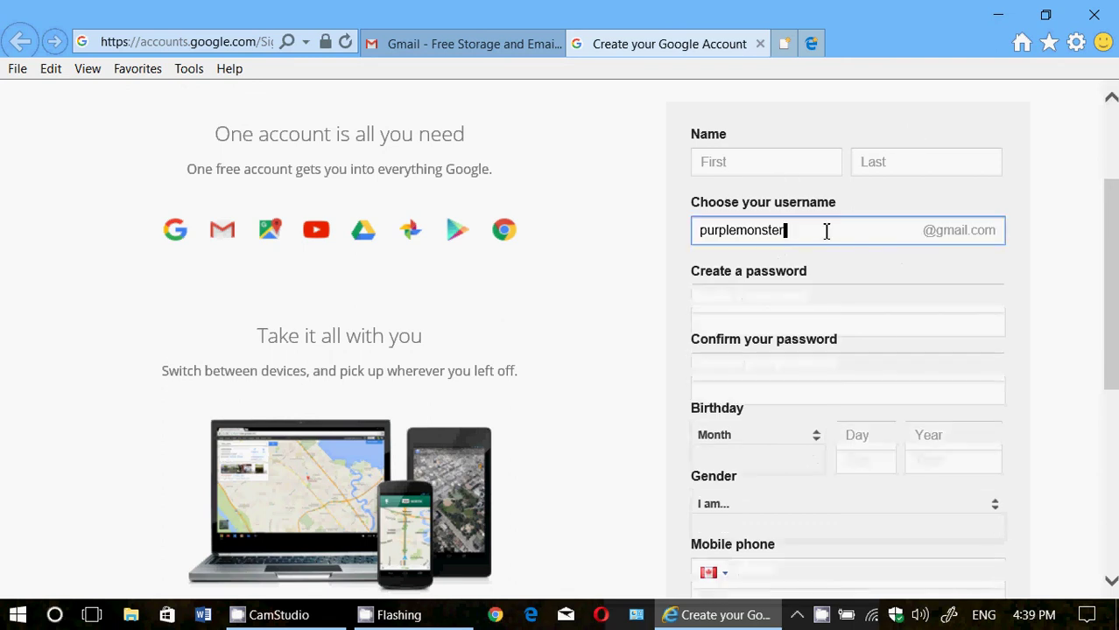
pyautogui.write('2017')
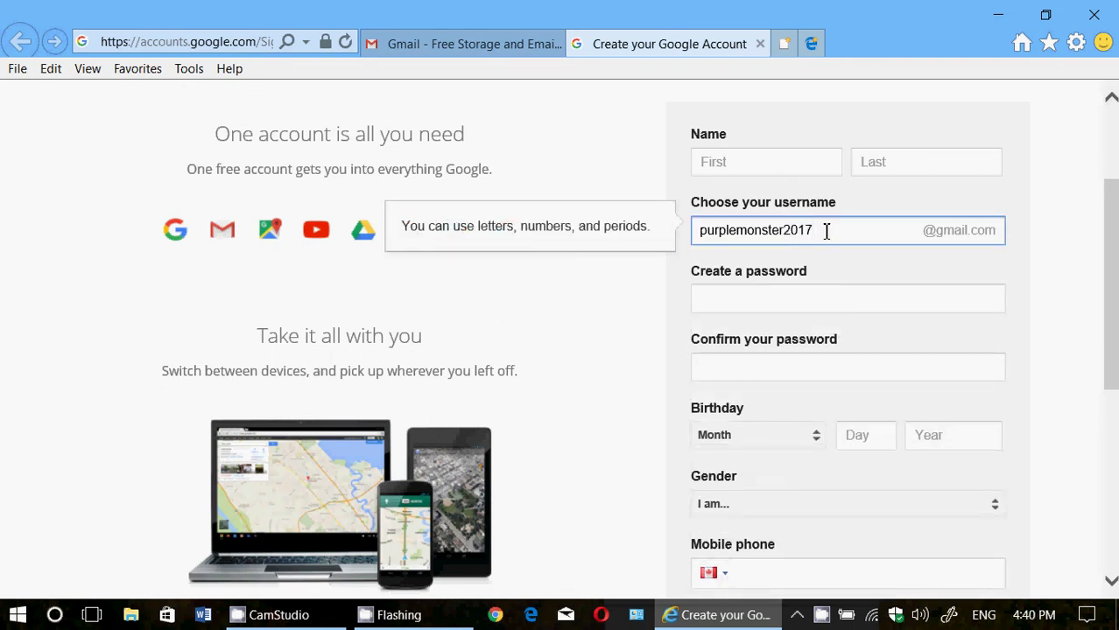
pyautogui.click(1035, 294)
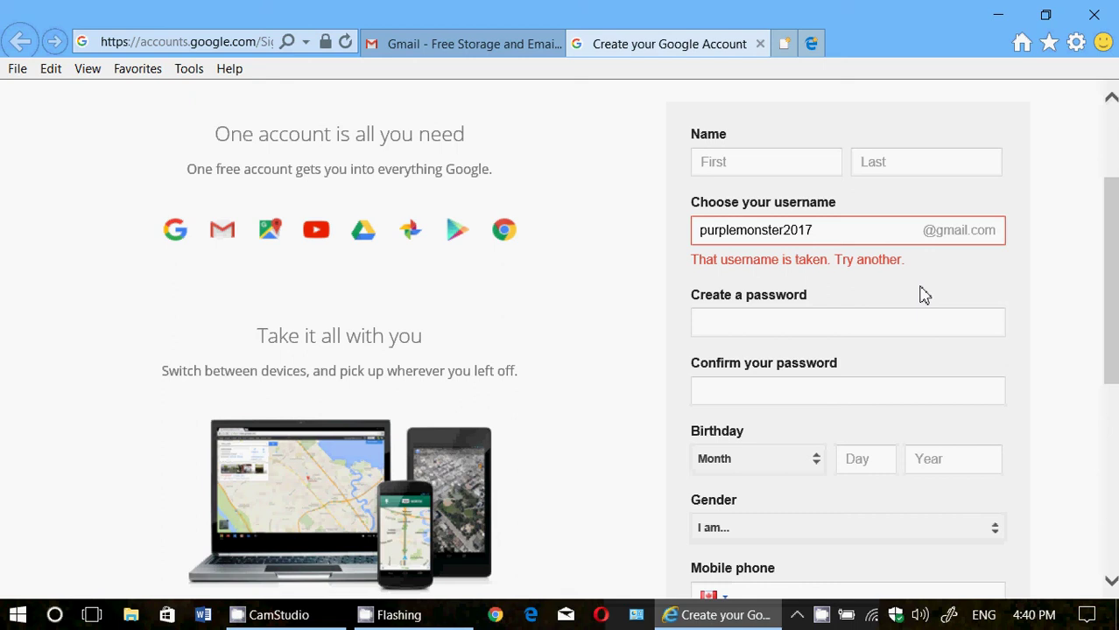
pyautogui.click(860, 241)
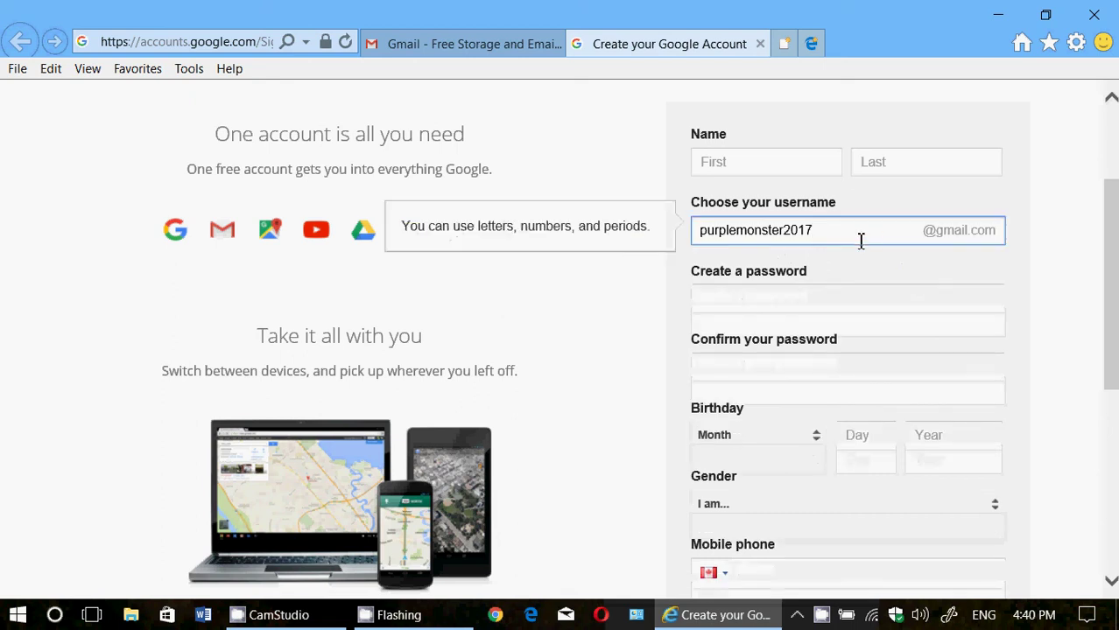
pyautogui.press('BackSpace')
pyautogui.press('BackSpace')
pyautogui.press('BackSpace')
pyautogui.press('BackSpace')
pyautogui.press('BackSpace')
pyautogui.press('BackSpace')
pyautogui.press('BackSpace')
pyautogui.press('BackSpace')
pyautogui.press('BackSpace')
pyautogui.press('BackSpace')
pyautogui.press('BackSpace')
pyautogui.press('BackSpace')
pyautogui.press('BackSpace')
pyautogui.press('BackSpace')
pyautogui.press('BackSpace')
pyautogui.press('BackSpace')
pyautogui.press('BackSpace')
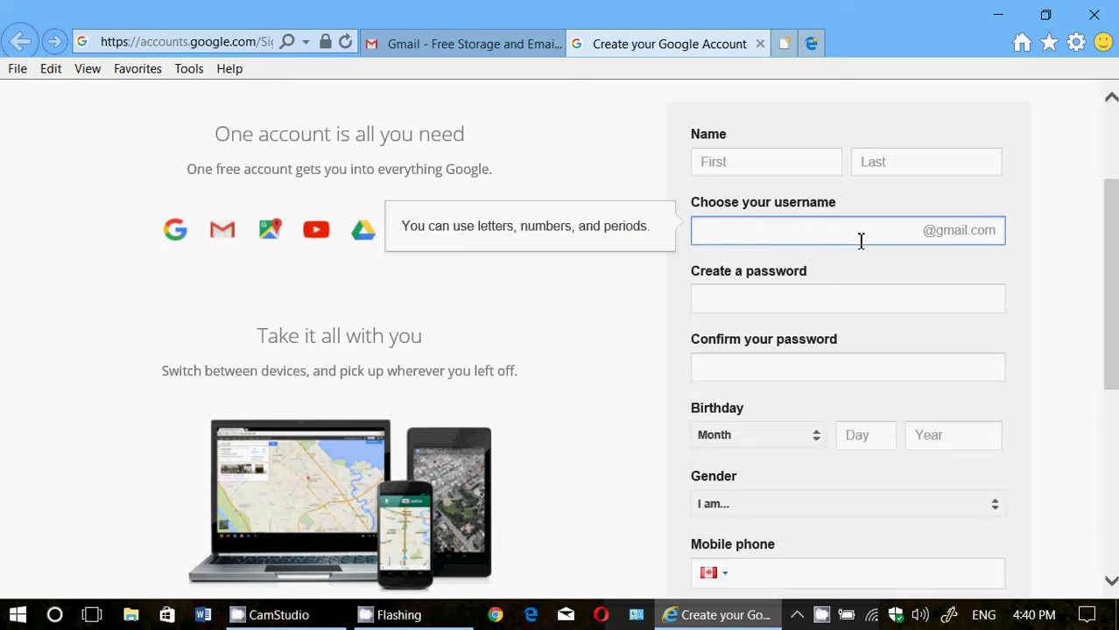
pyautogui.write('gillespurplemonster')
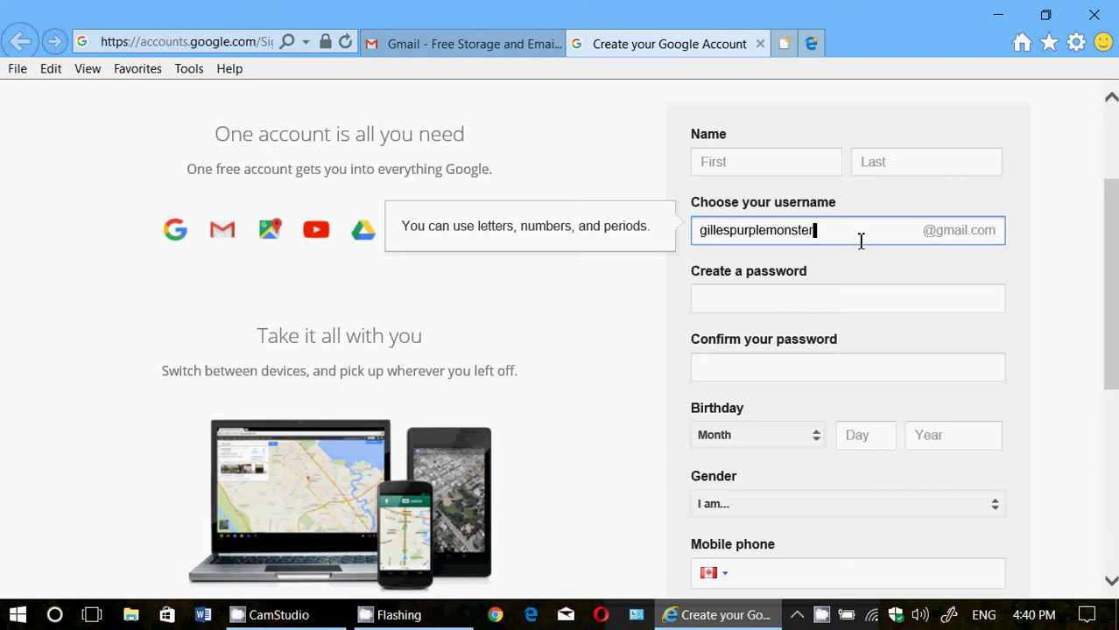
# - Confirm the replacement username is accepted with no taken warning, then scroll back to the name fields
pyautogui.click(916, 262)
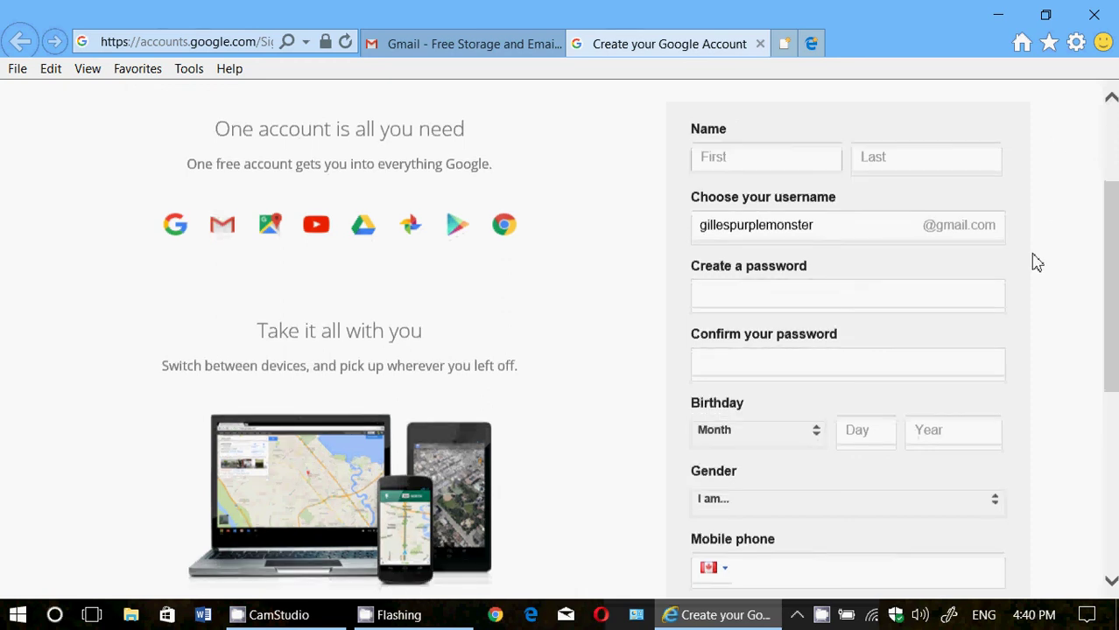
pyautogui.scroll(-1, 1036, 263)
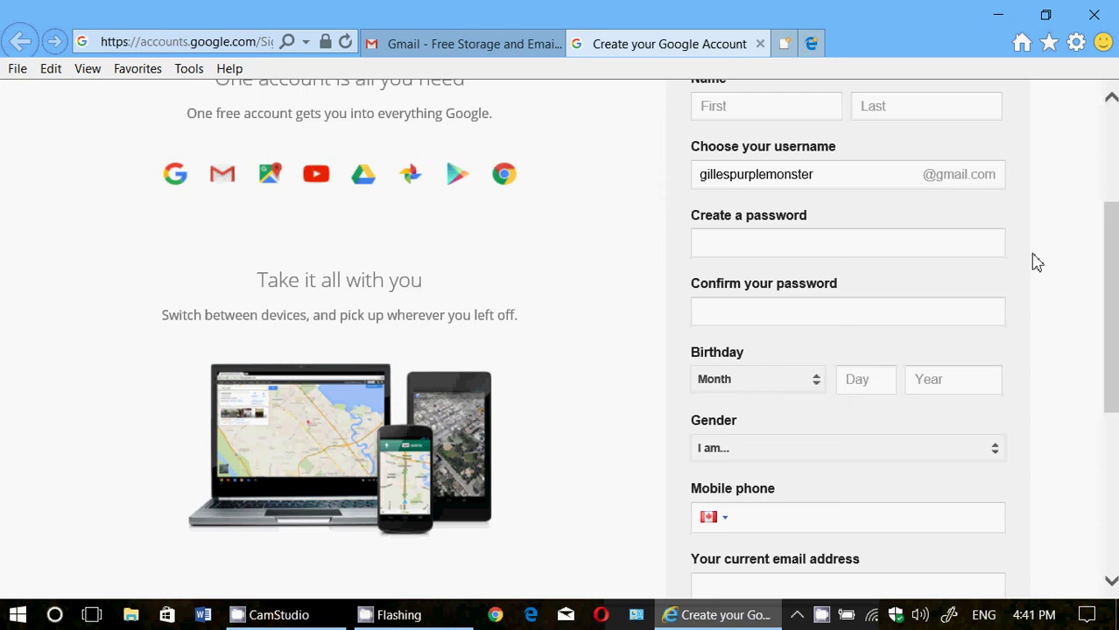
pyautogui.scroll(2, 1037, 263)
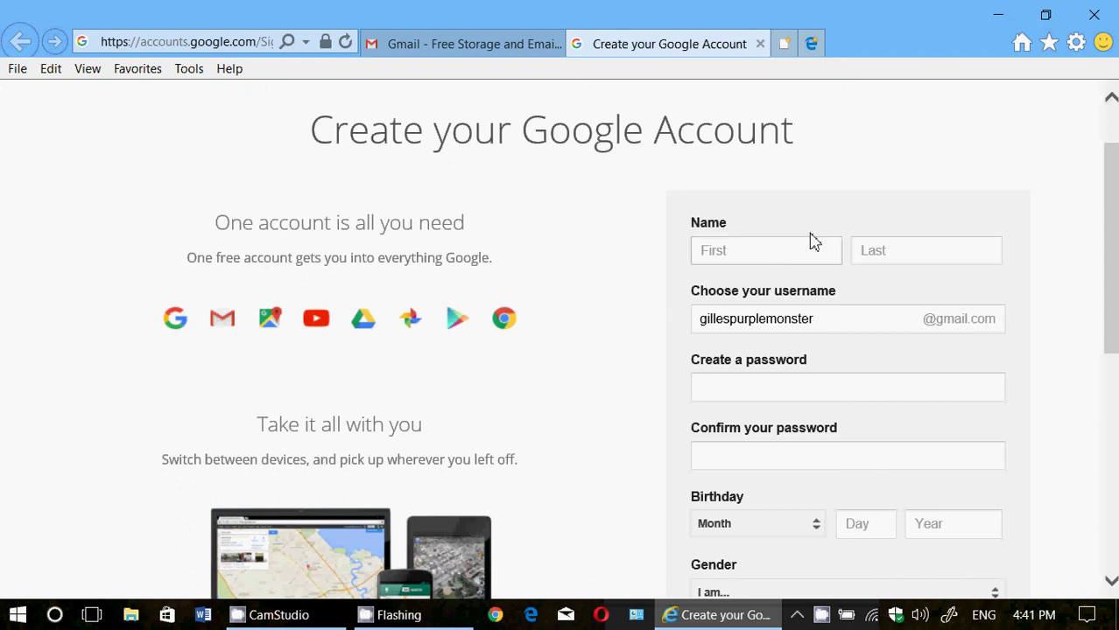
# - Fill in the account holder's first name and last initial in the name fields
pyautogui.click(887, 253)
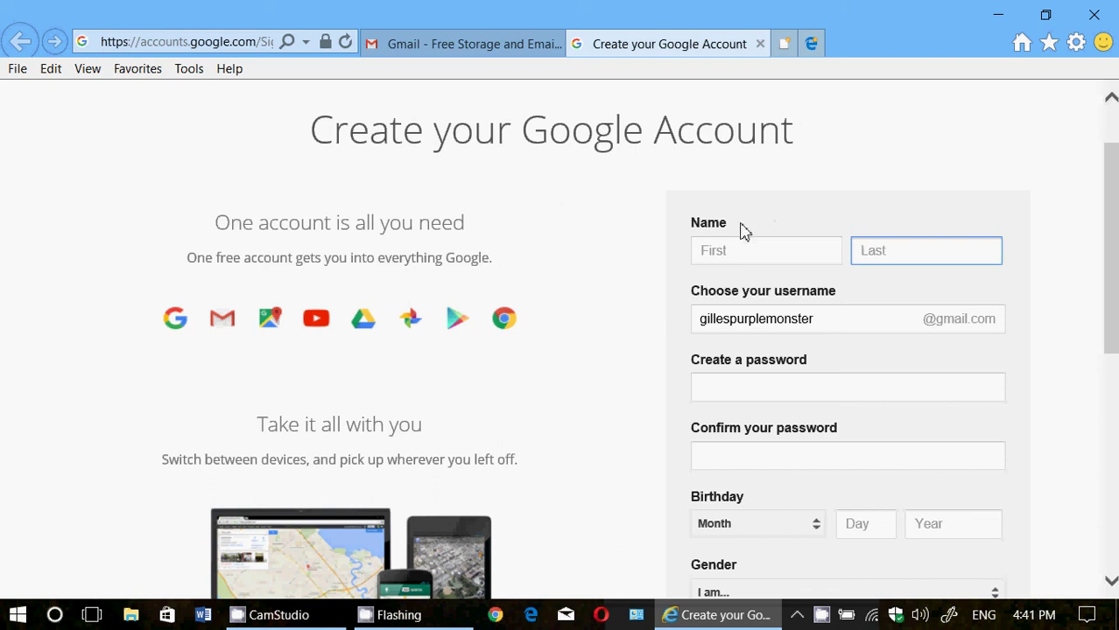
pyautogui.click(735, 251)
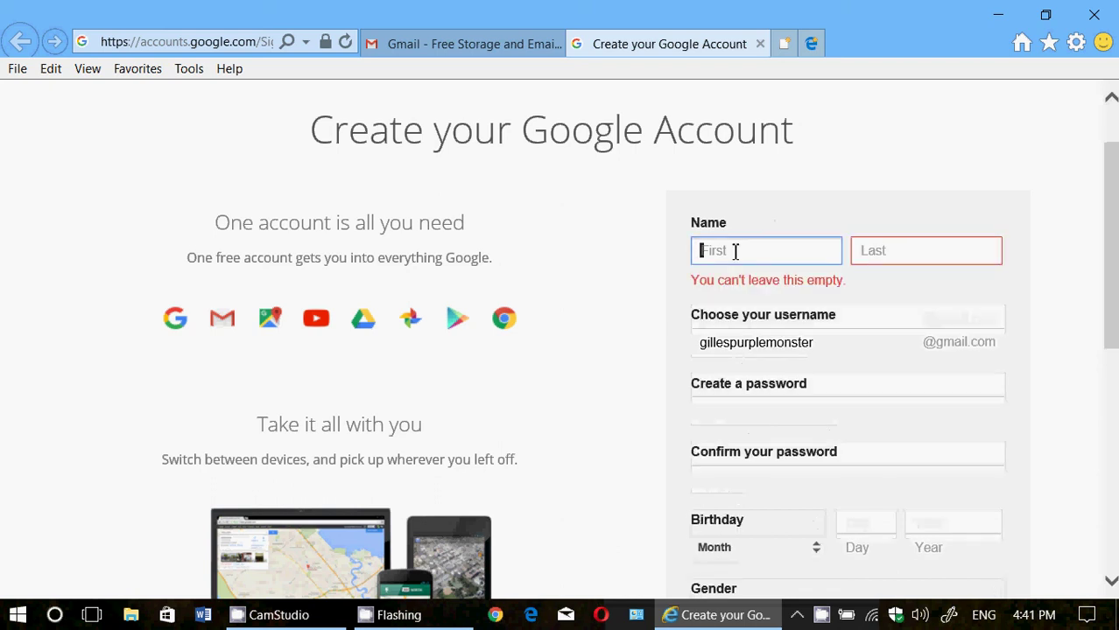
pyautogui.write('Gilles')
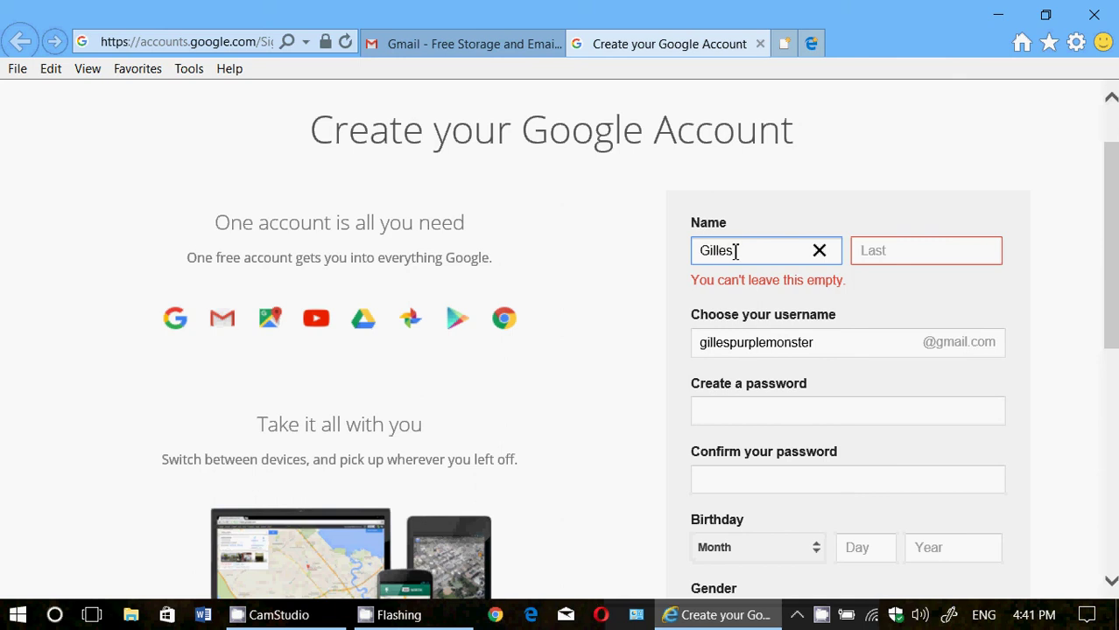
pyautogui.click(892, 250)
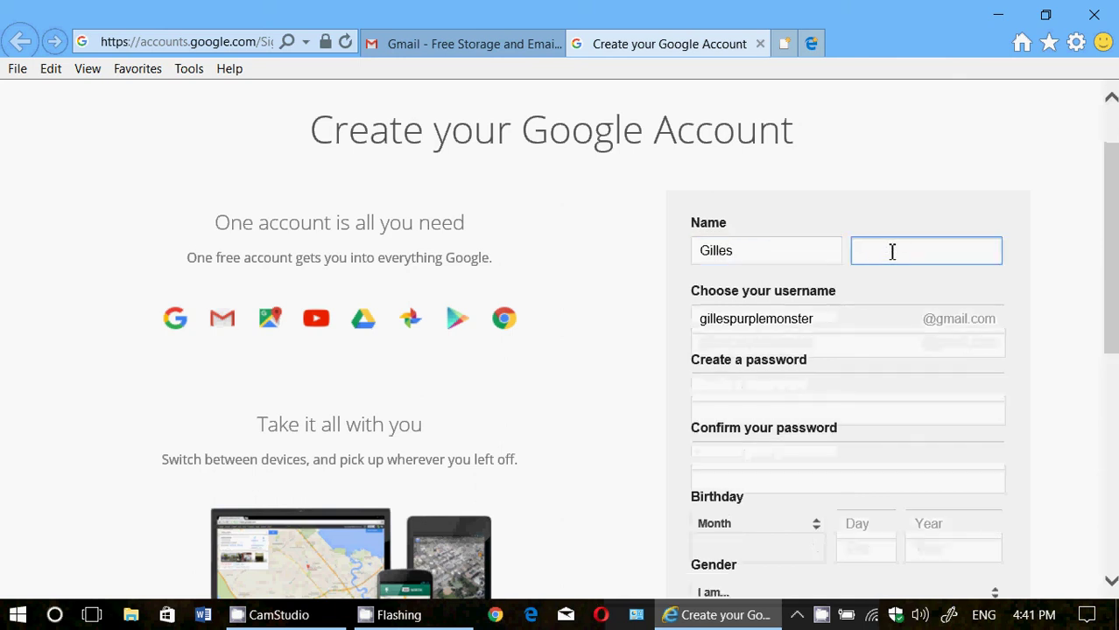
pyautogui.write('L')
pyautogui.click(1077, 398)
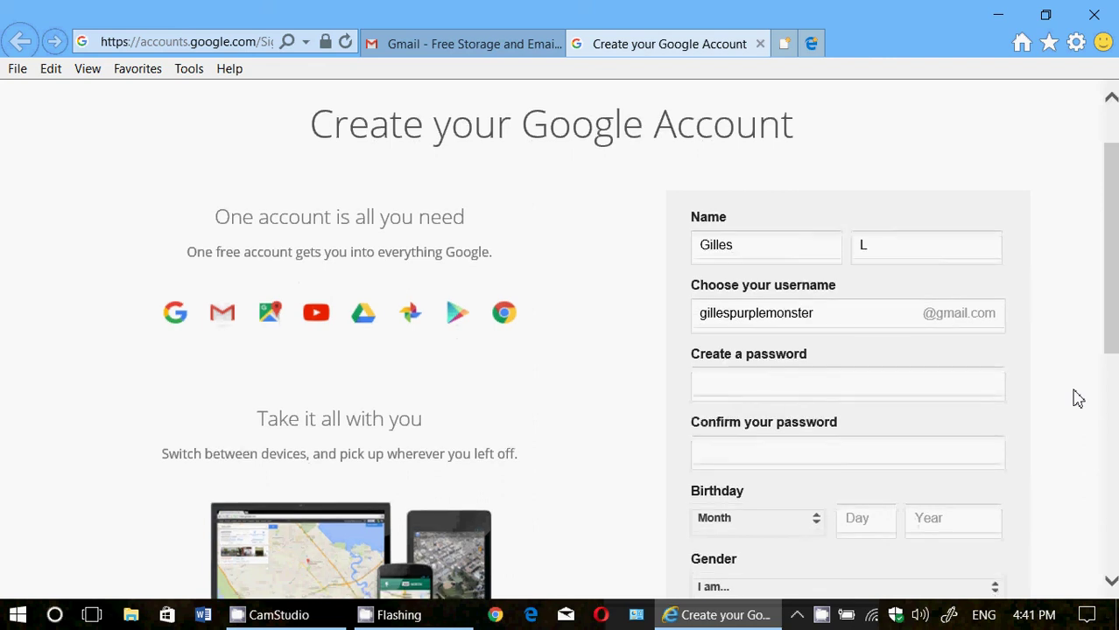
pyautogui.scroll(-2, 1078, 399)
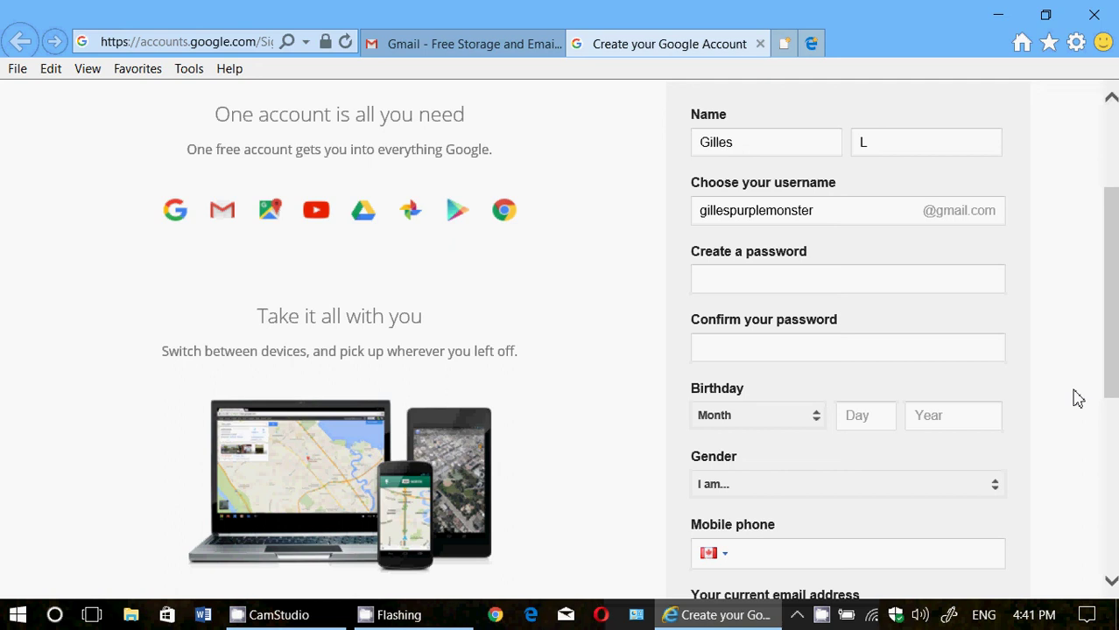
pyautogui.scroll(-1, 1078, 398)
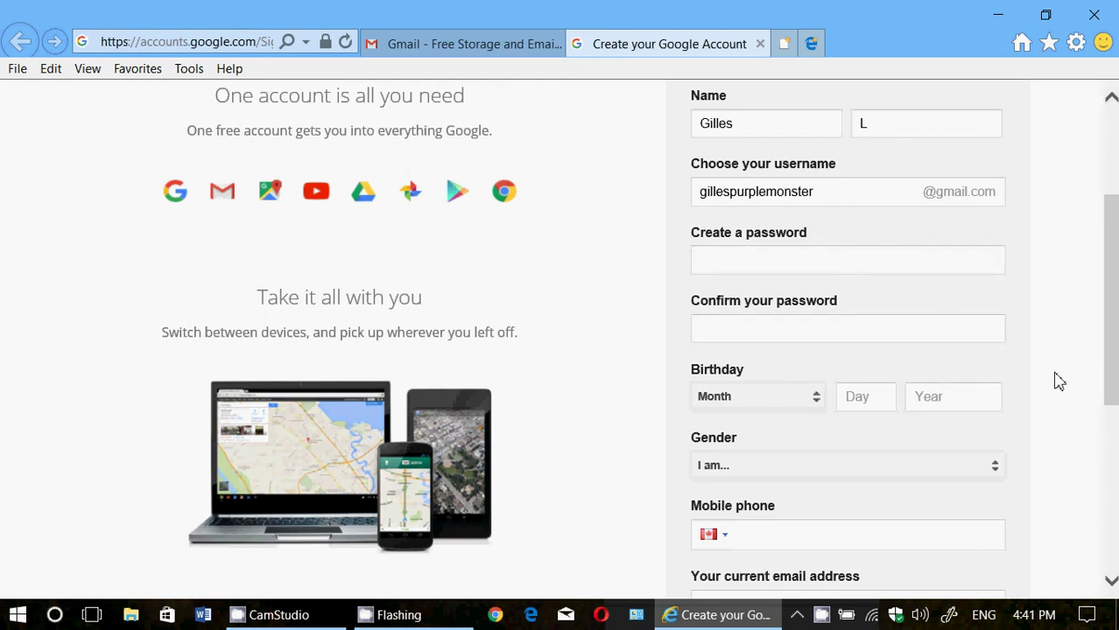
pyautogui.scroll(-3, 1058, 381)
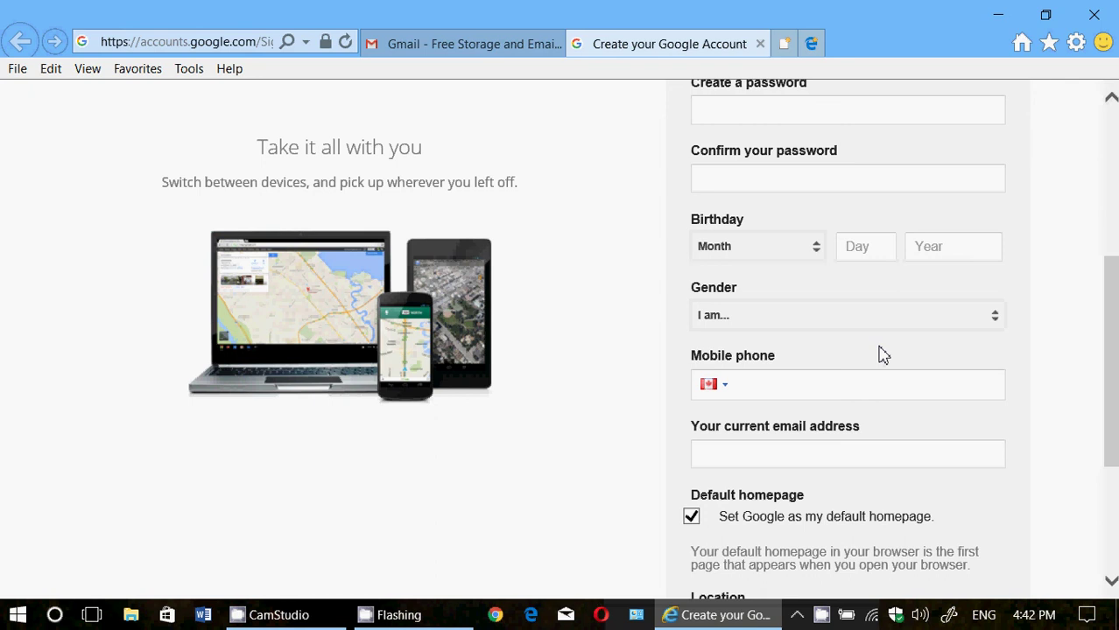
pyautogui.scroll(3, 1004, 326)
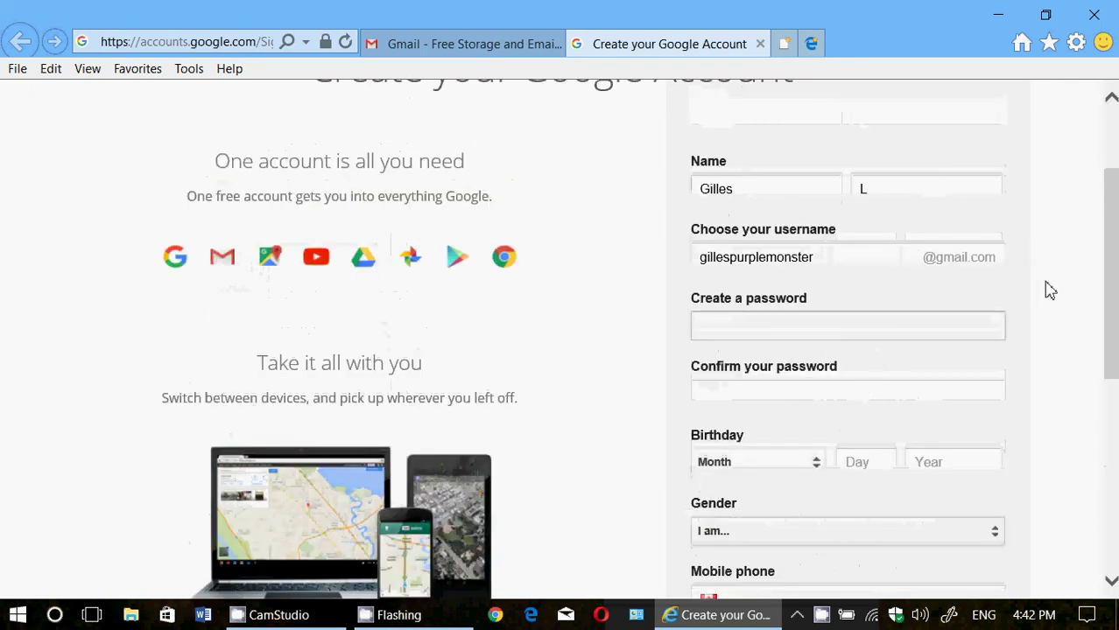
pyautogui.scroll(2, 1050, 289)
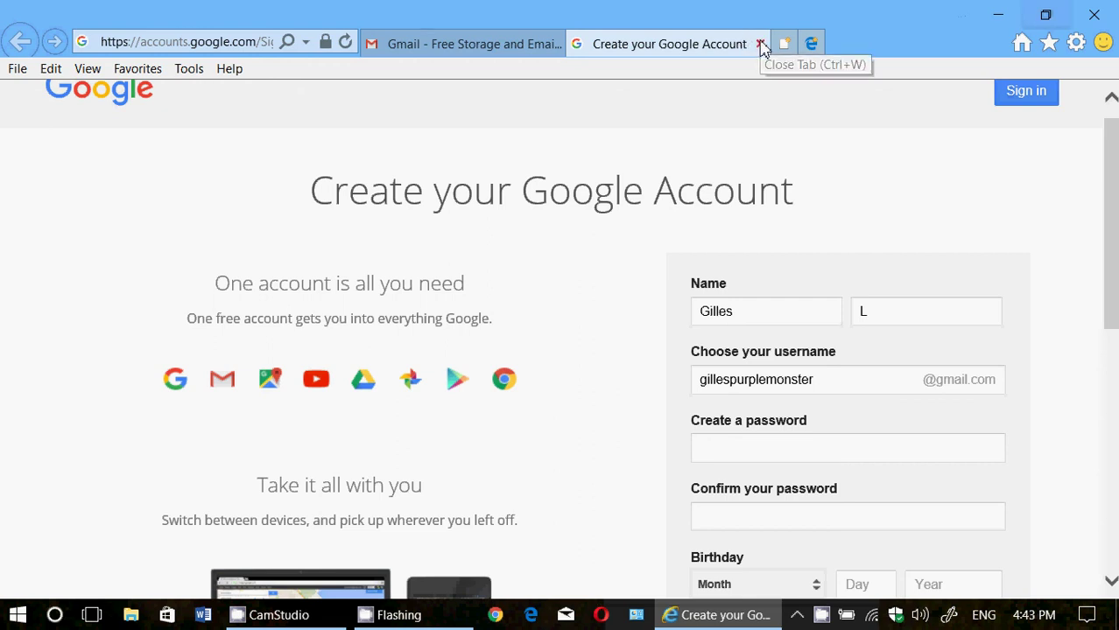
# - Close the sign-up tab to return to the Gmail welcome page and bring up the CamStudio recorder
pyautogui.click(760, 44)
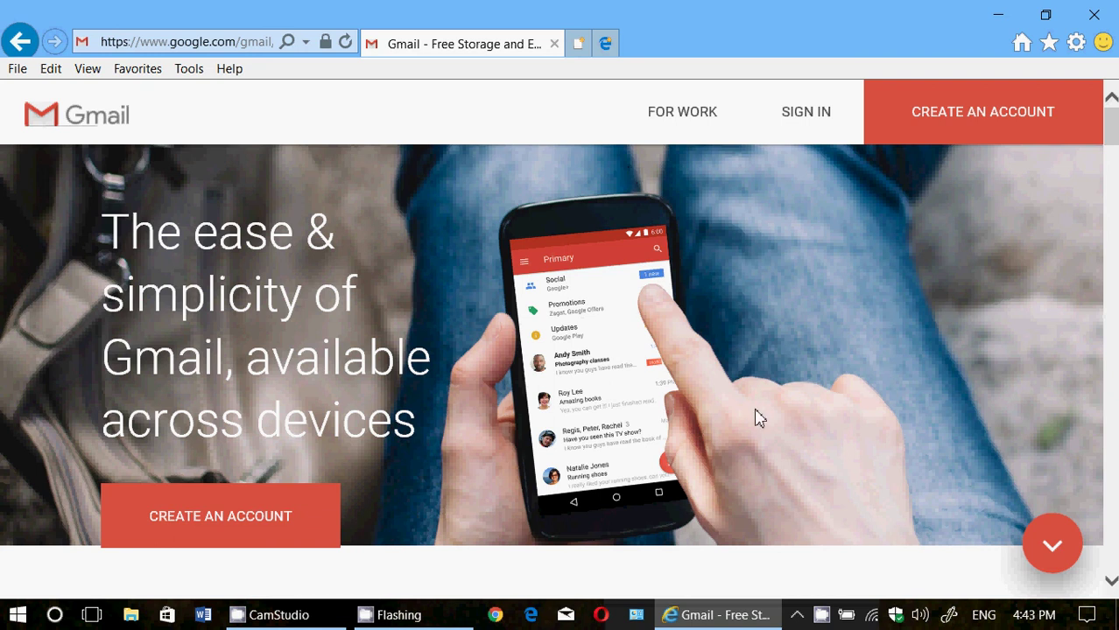
pyautogui.click(821, 615)
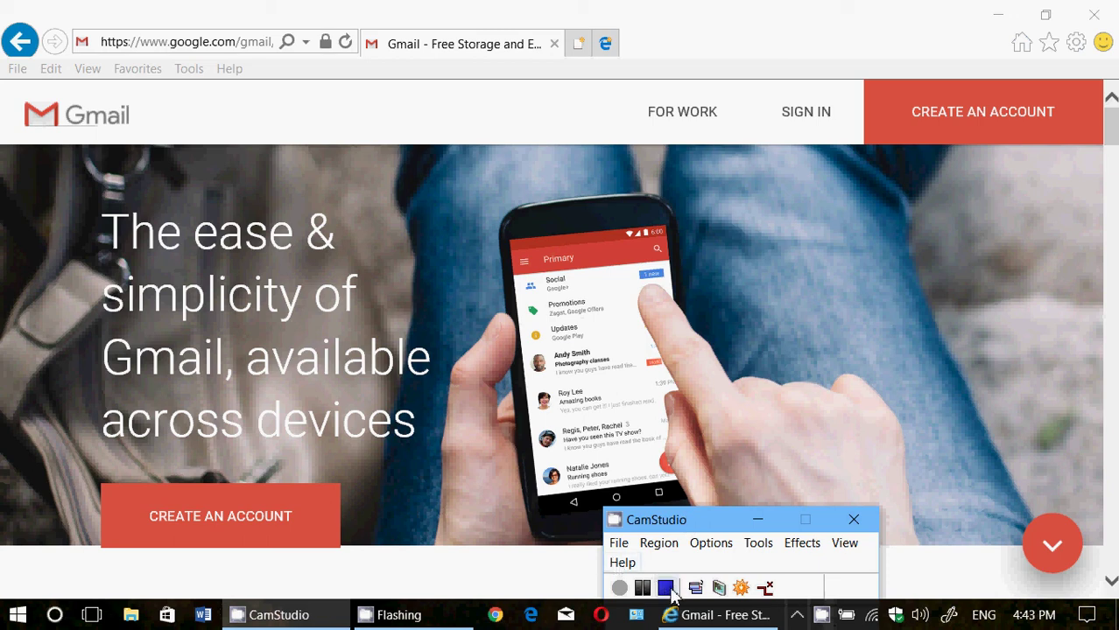